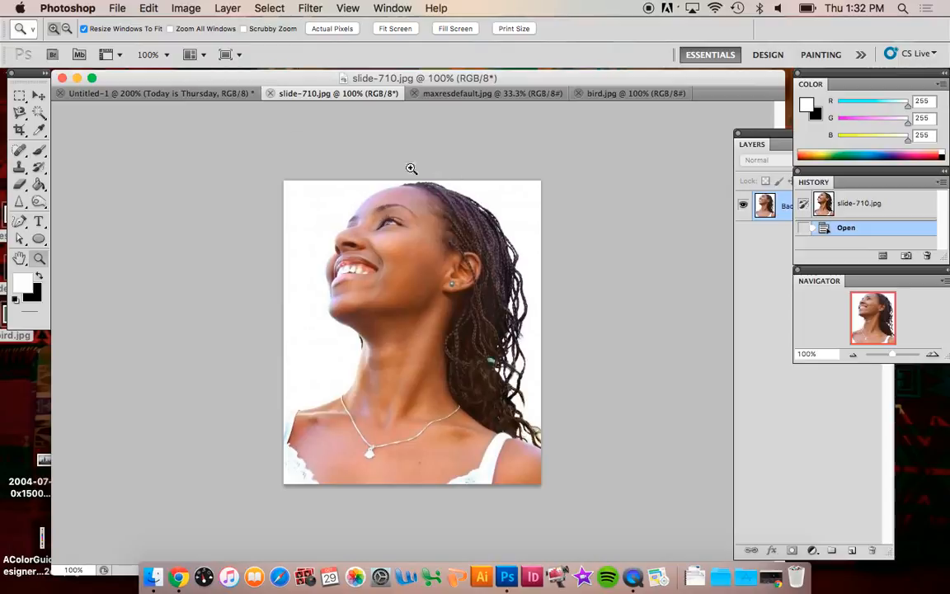
Set up the Clone Stamp tool with a hard round brush at 45 px and 100% hardness.
click(19, 169)
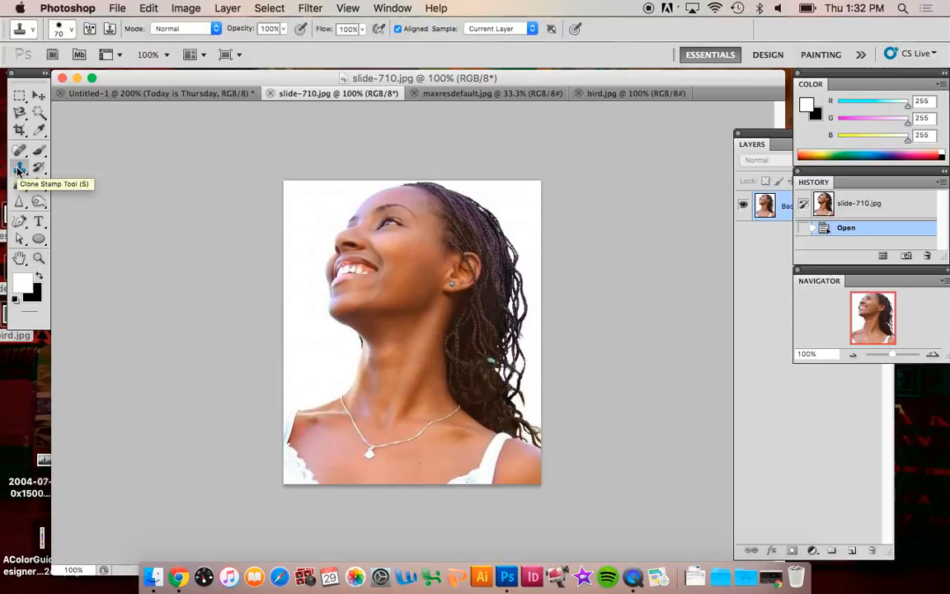
click(18, 169)
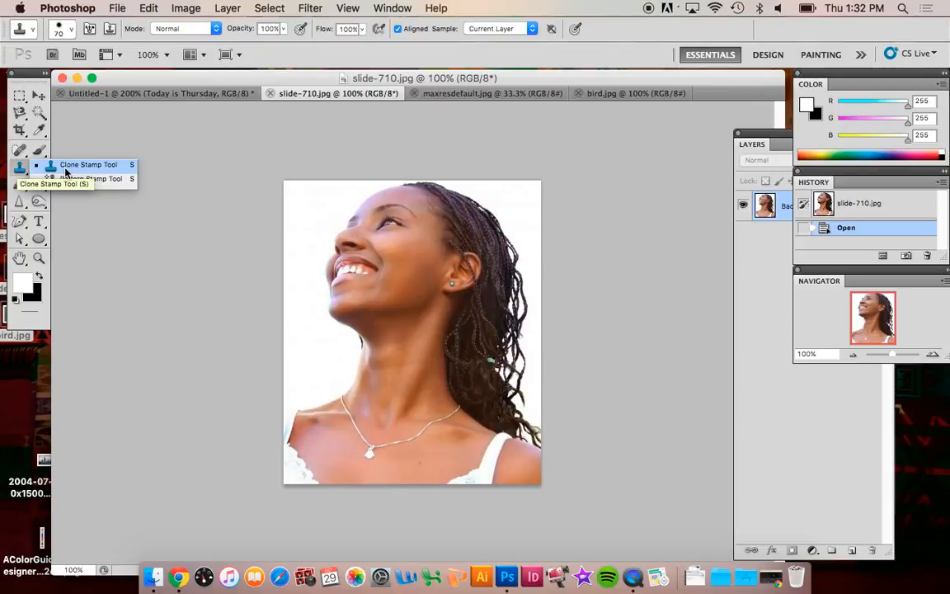
click(66, 172)
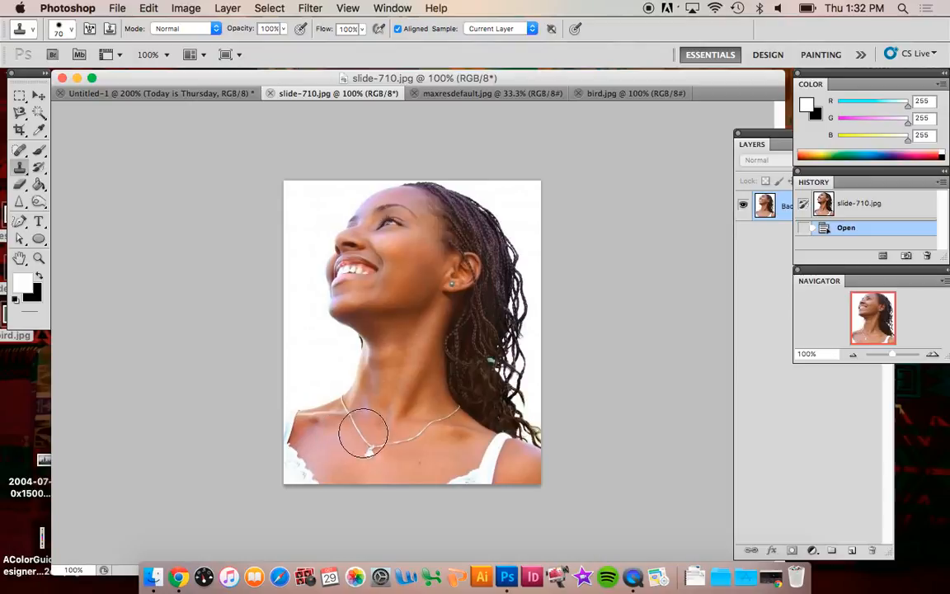
click(71, 33)
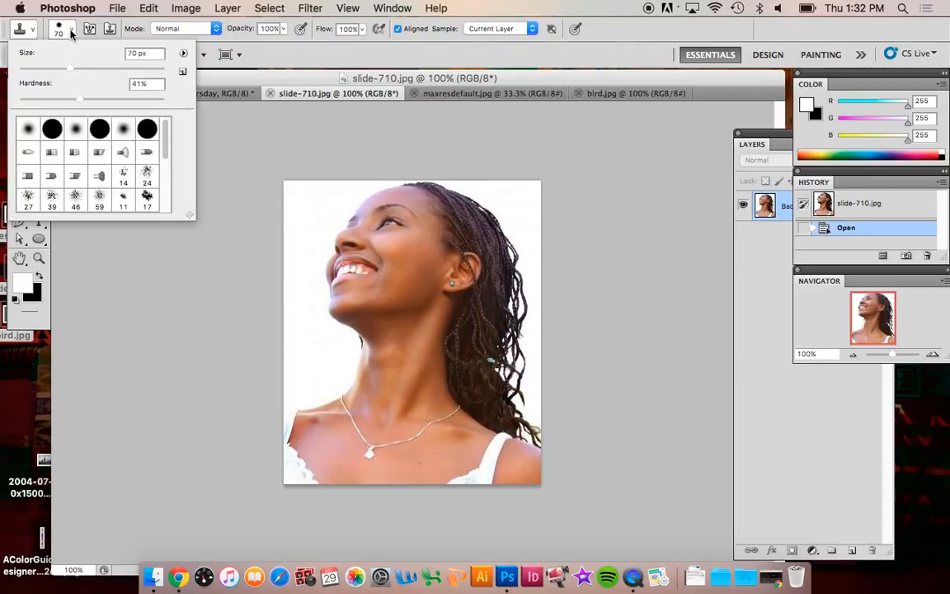
click(37, 70)
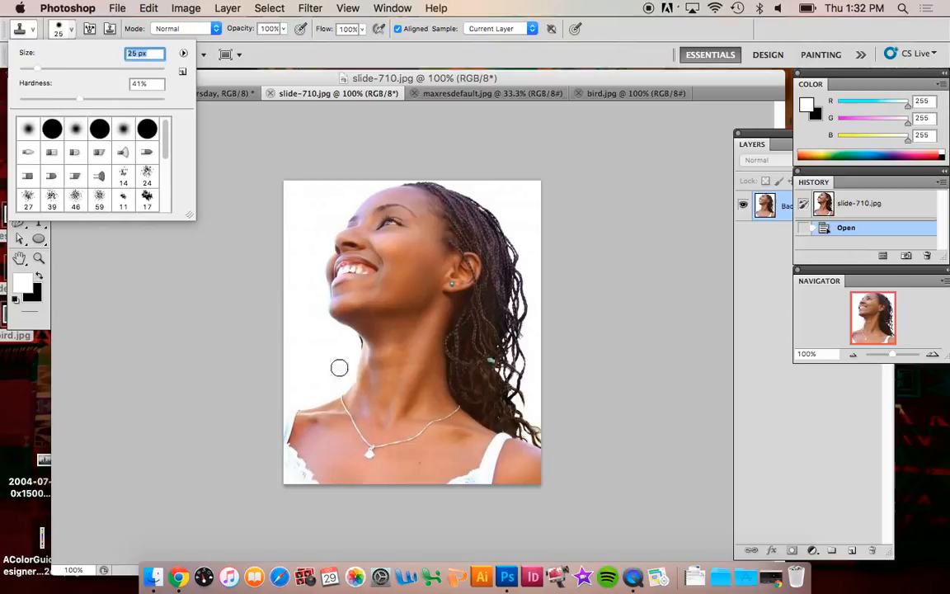
click(51, 129)
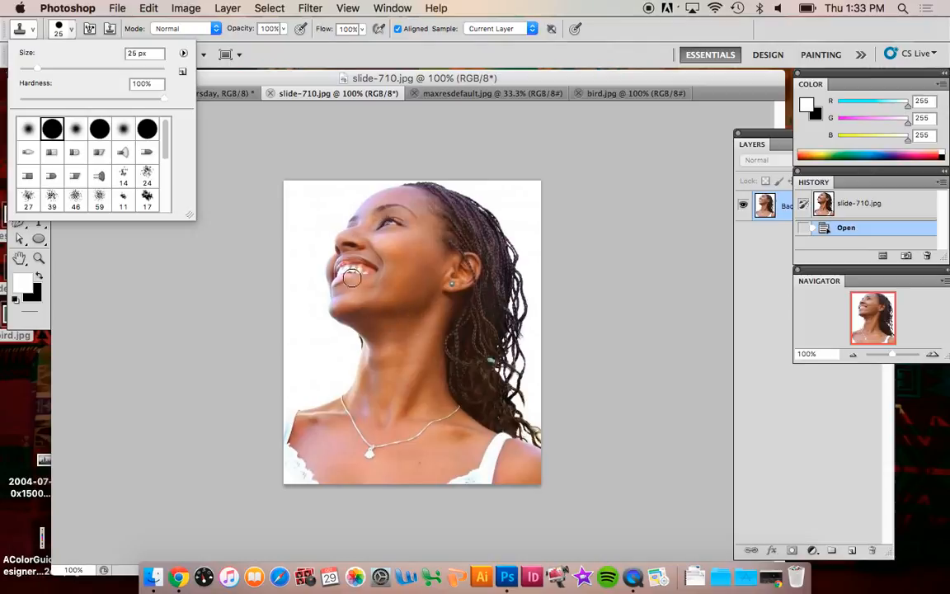
drag(41, 69, 53, 69)
Sample the woman's nose with the Clone Stamp and stamp a copy onto her cheek.
alt+click(345, 240)
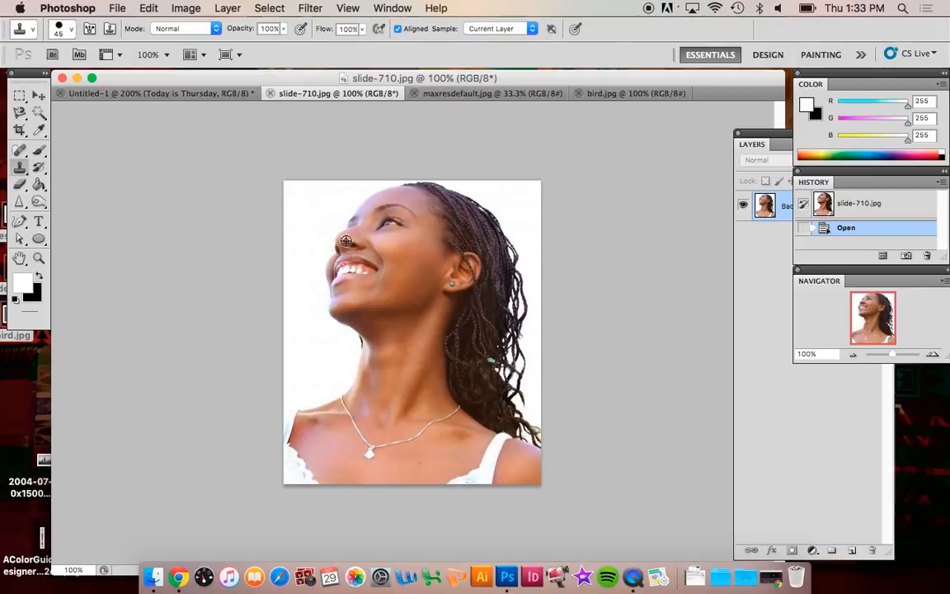
alt+click(345, 240)
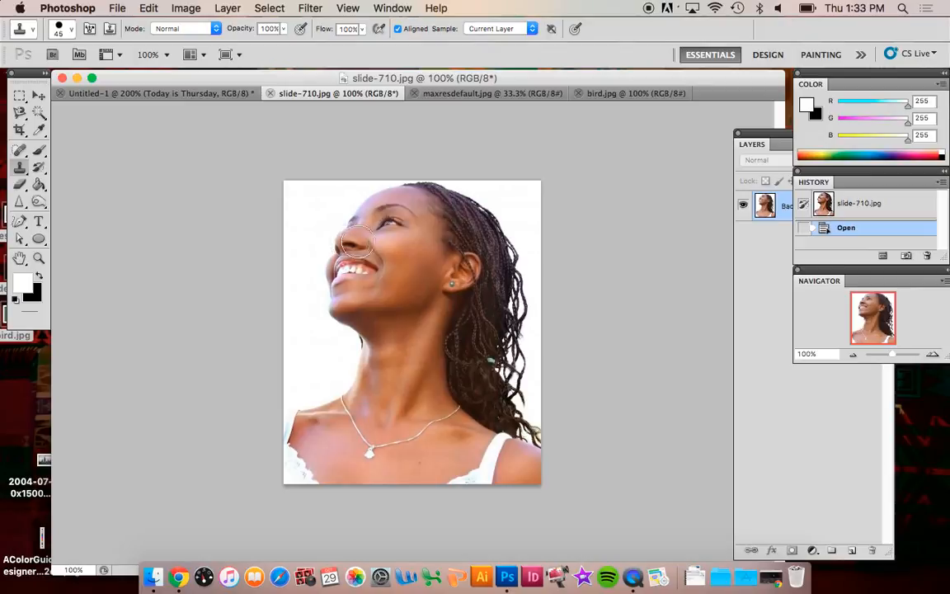
click(409, 257)
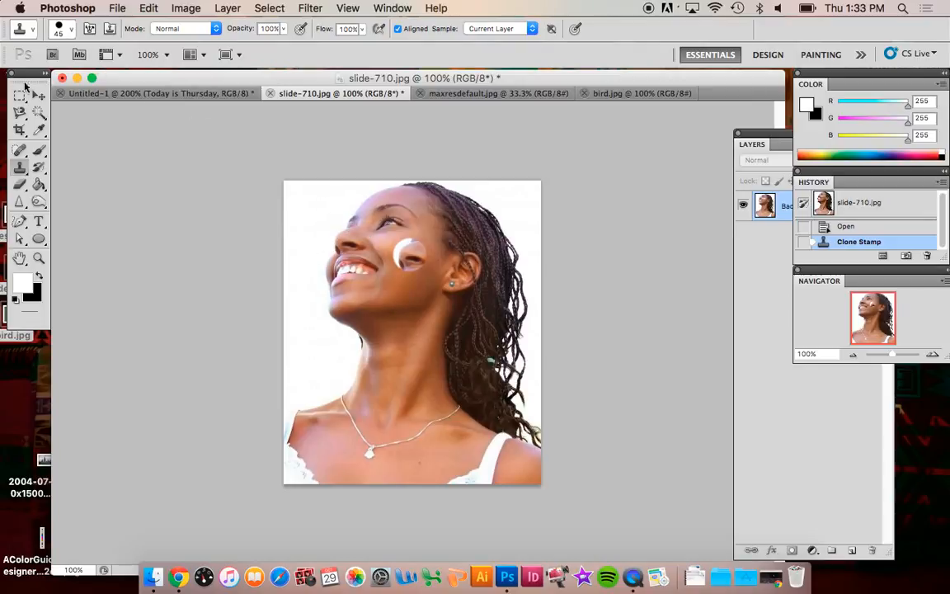
Change the Clone Stamp brush to a soft round tip with 0% hardness and a size of 47 px.
click(59, 33)
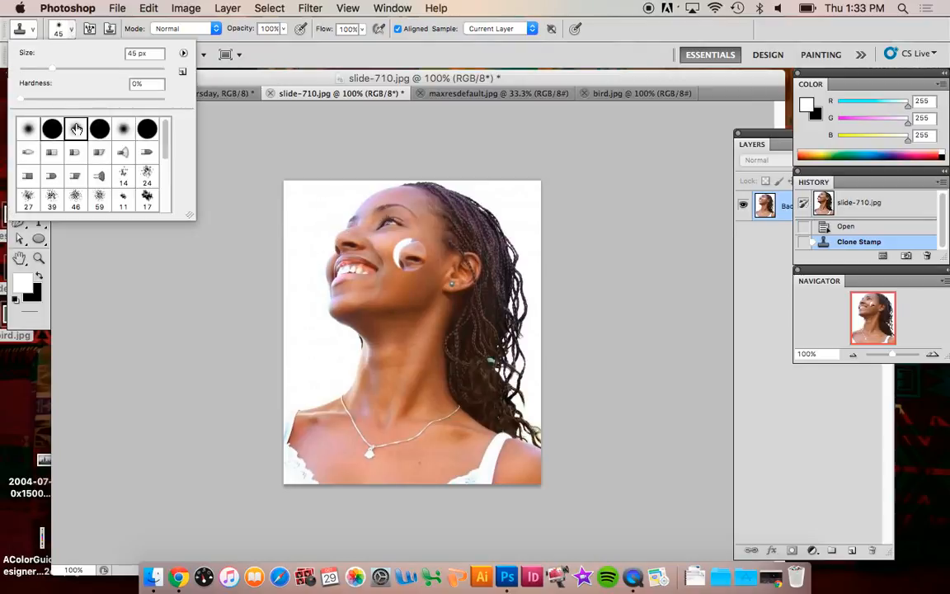
click(341, 240)
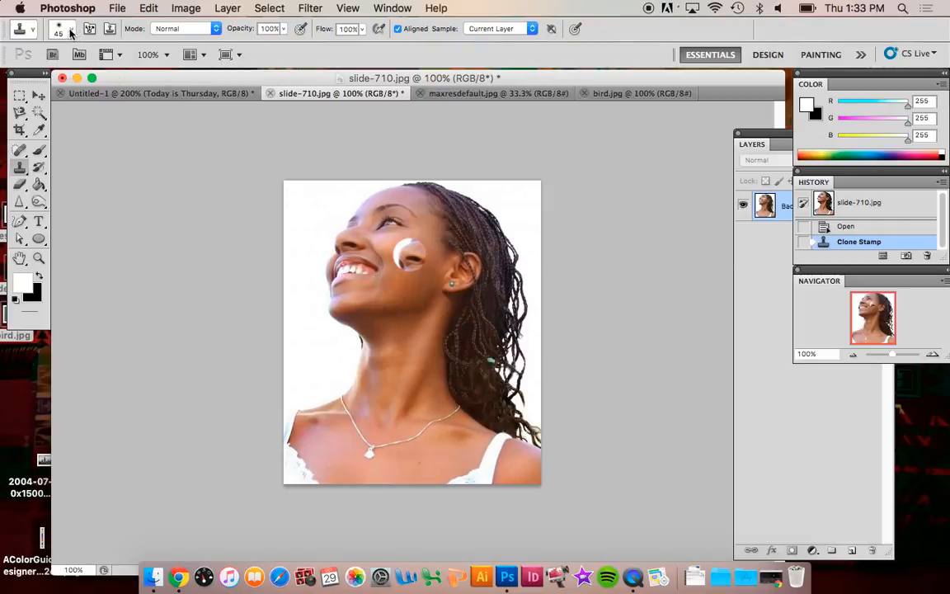
right_click(404, 310)
drag(454, 342, 438, 342)
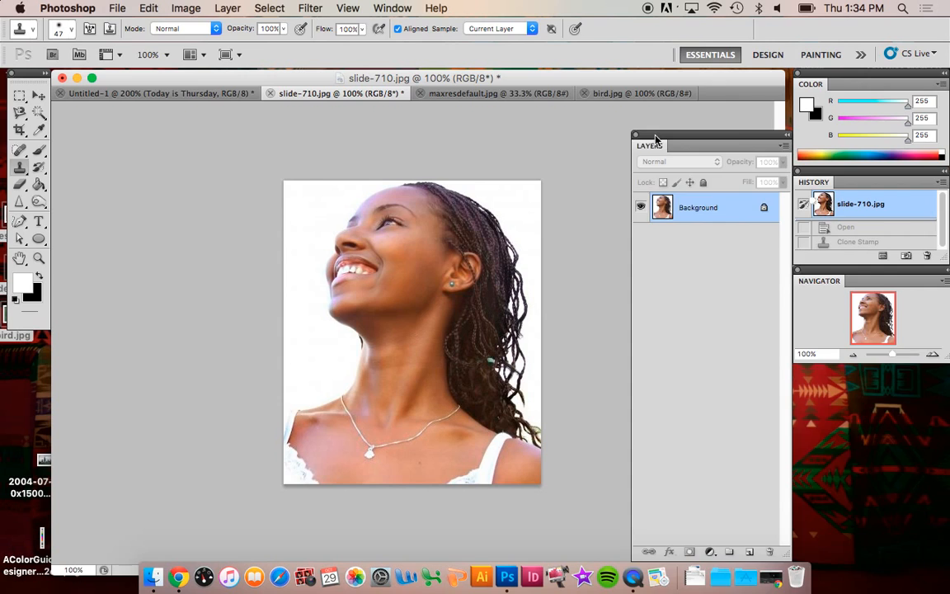
Sample the skin beside the necklace pendant and paint over the pendant with the Clone Stamp.
mouse_move(657, 138)
mouse_down()
mouse_move(803, 364)
mouse_move(824, 369)
mouse_move(680, 275)
mouse_move(664, 134)
mouse_move(655, 134)
mouse_up()
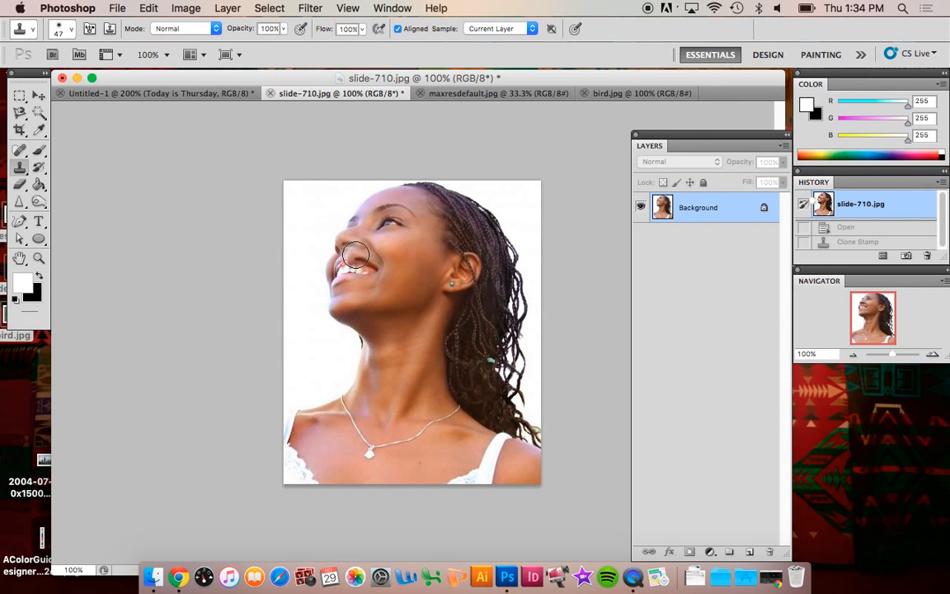
click(40, 258)
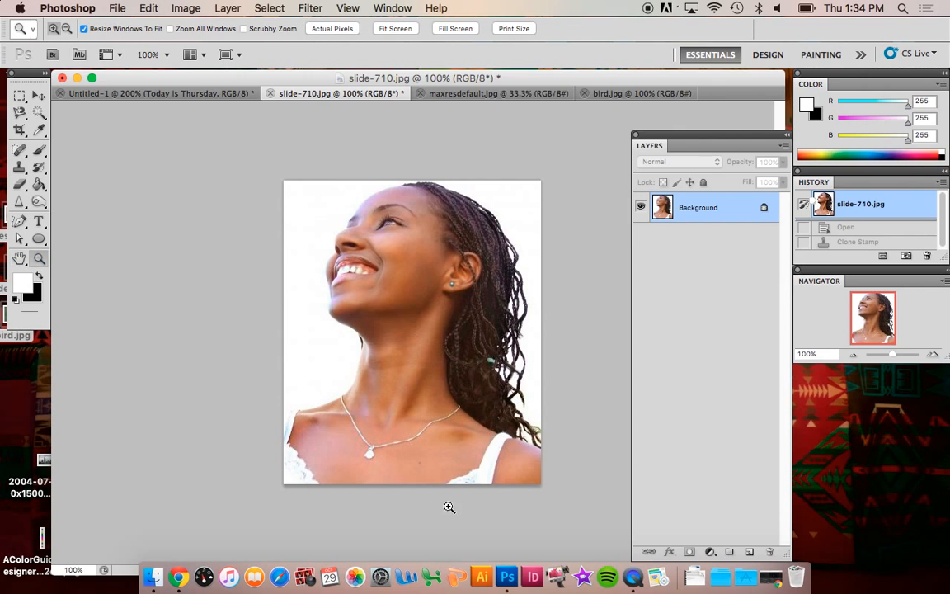
click(353, 398)
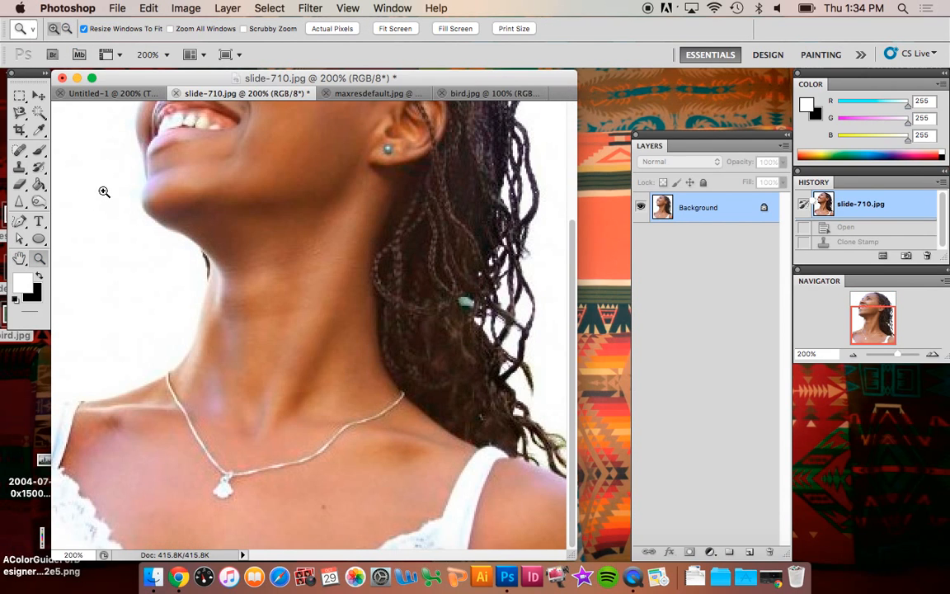
click(19, 169)
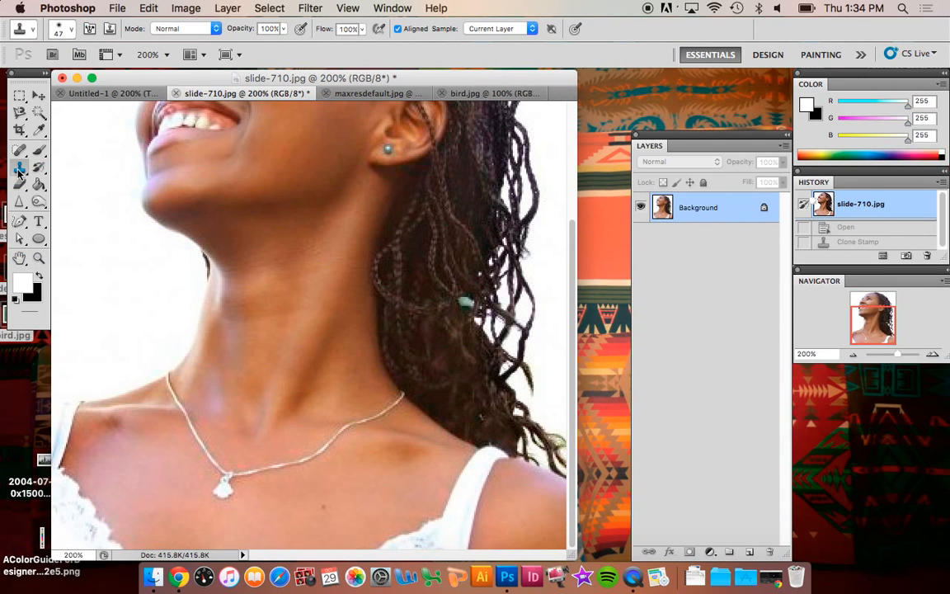
click(19, 169)
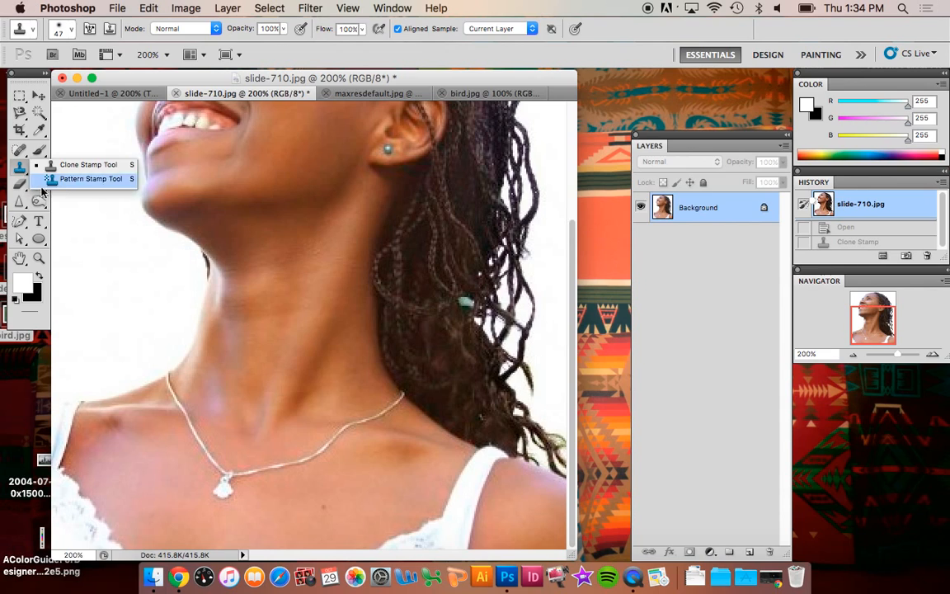
alt+click(190, 500)
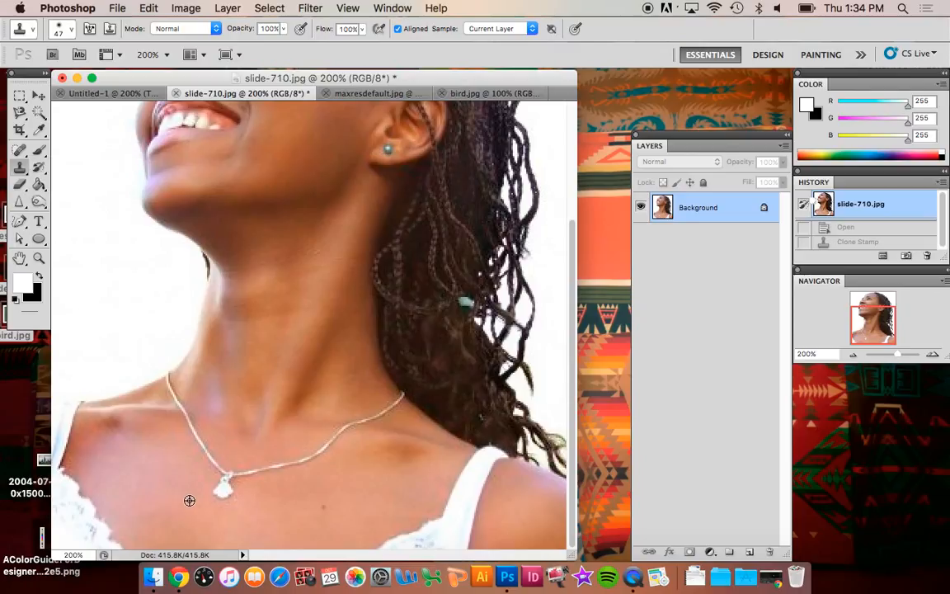
drag(189, 500, 221, 491)
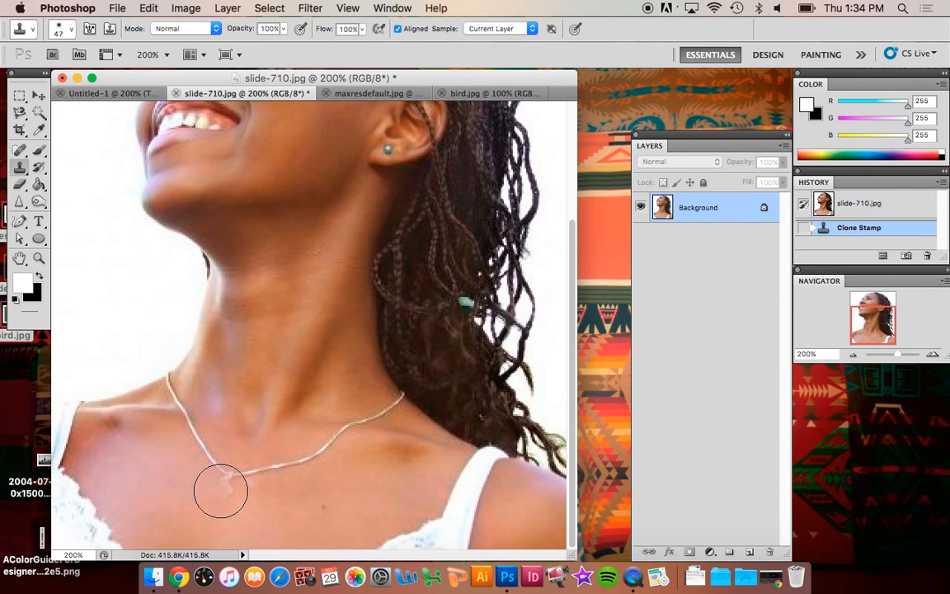
Change the Clone Stamp brush to a hard round tip with 100% hardness and a size of 24 px.
click(67, 31)
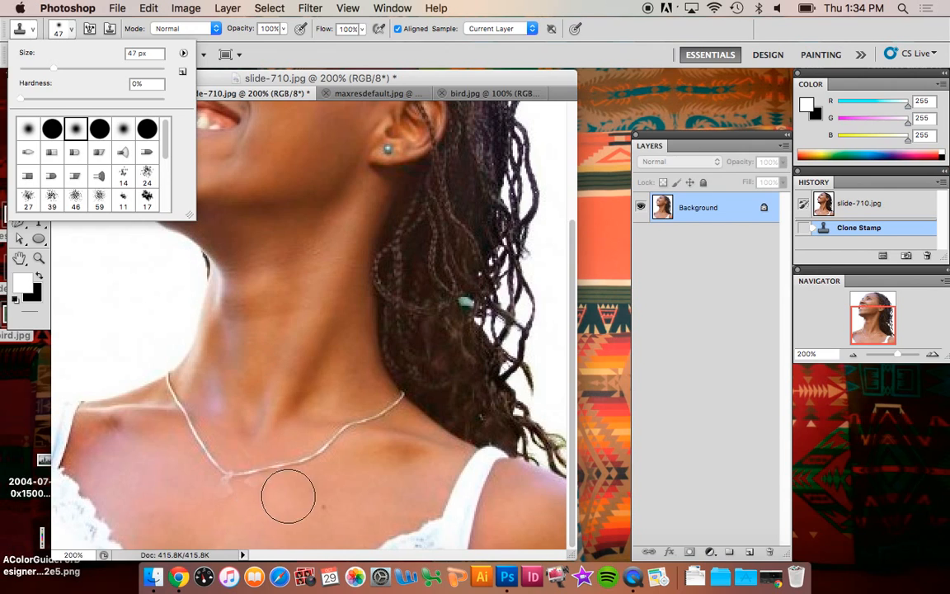
mouse_move(245, 479)
mouse_down()
mouse_move(220, 464)
mouse_move(266, 484)
mouse_up()
click(50, 129)
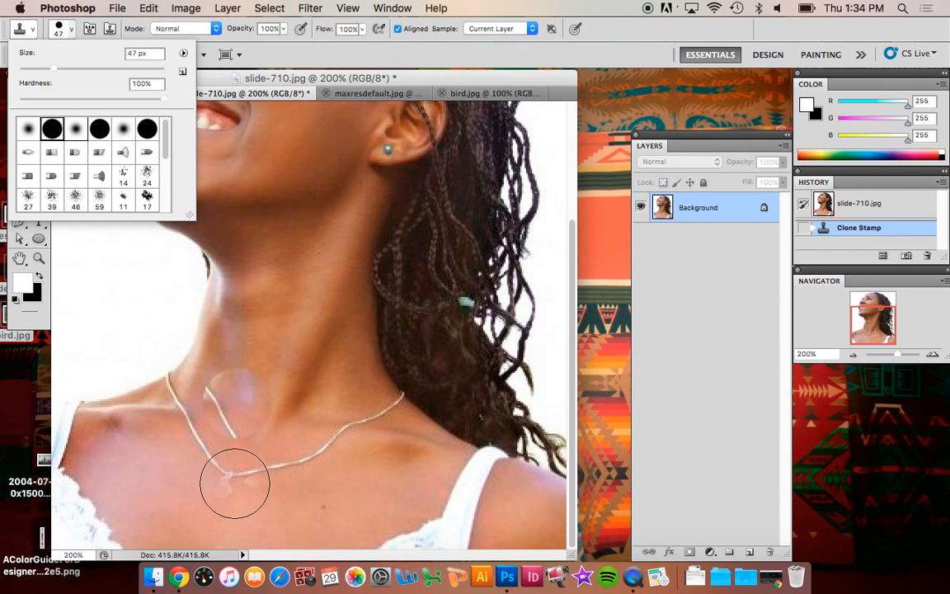
right_click(172, 486)
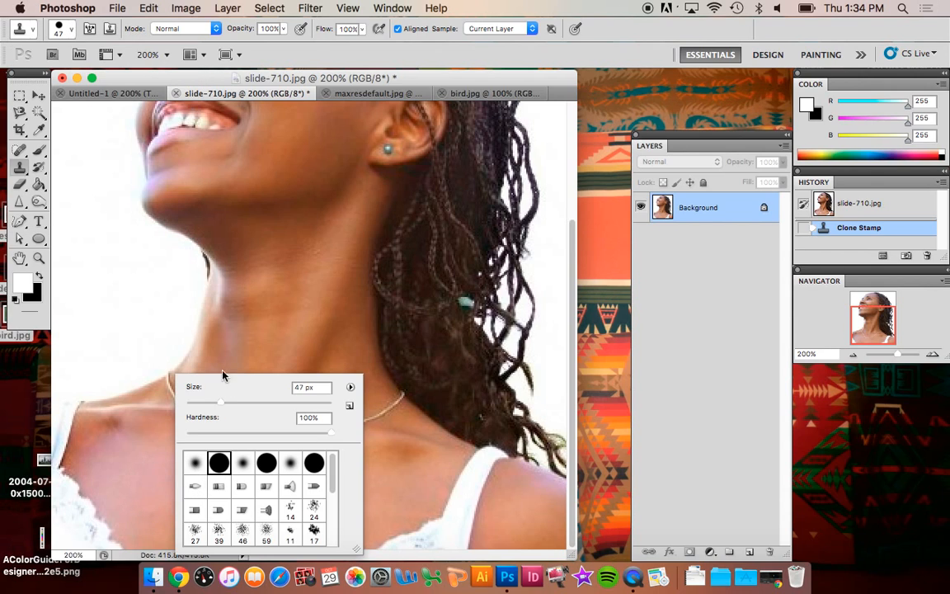
drag(217, 403, 203, 403)
click(159, 483)
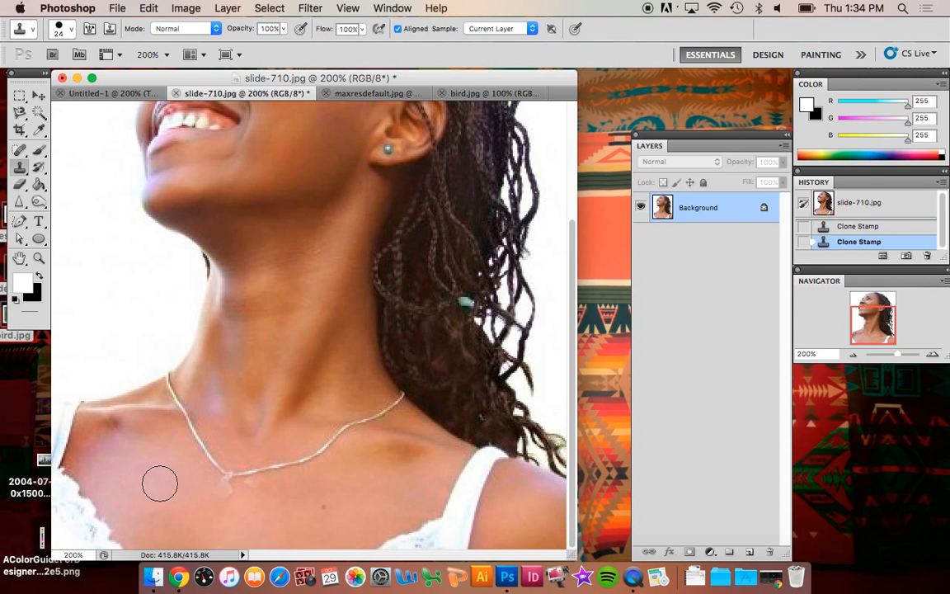
Sample clean skin next to the necklace and clone it over the remaining pendant traces and the chain's lowest point.
alt+click(183, 488)
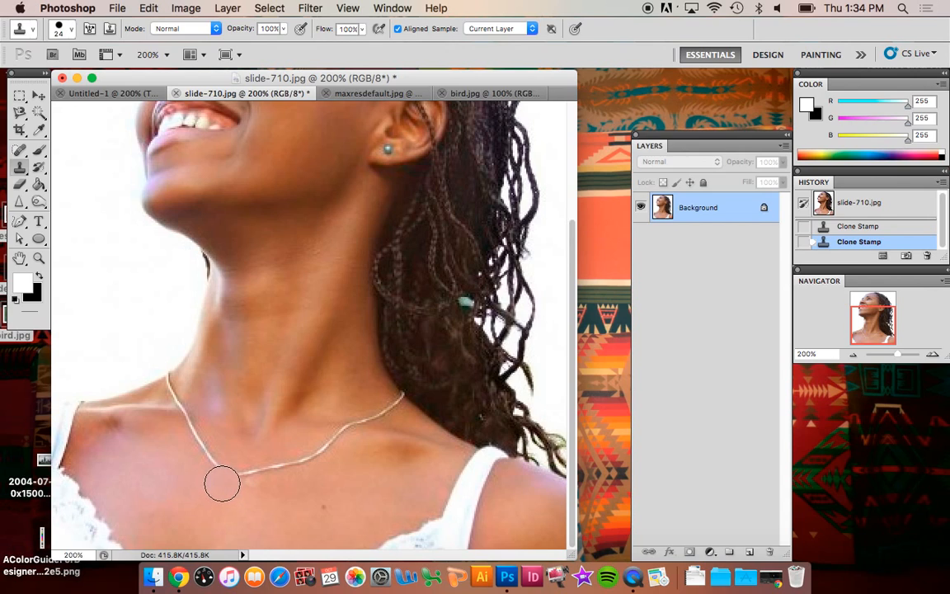
click(228, 483)
click(239, 483)
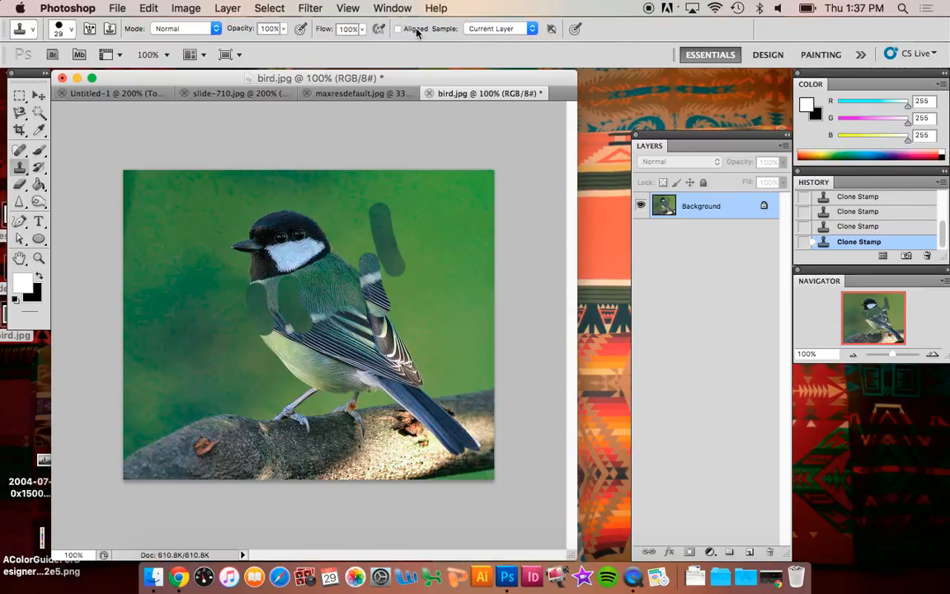
Enable aligned sampling for the Clone Stamp and revert bird.jpg to its original history snapshot.
click(416, 33)
scroll(856, 204, up, 5)
click(854, 202)
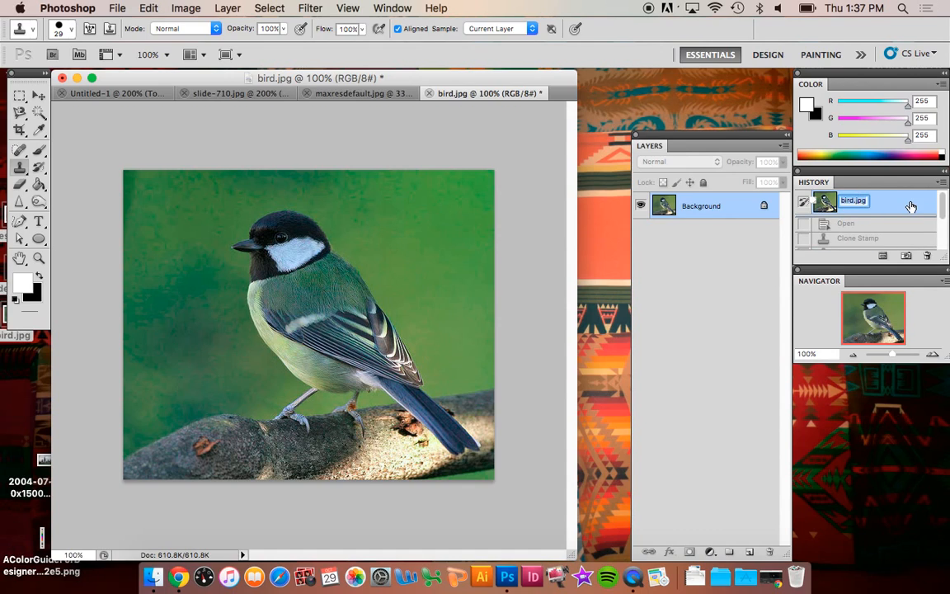